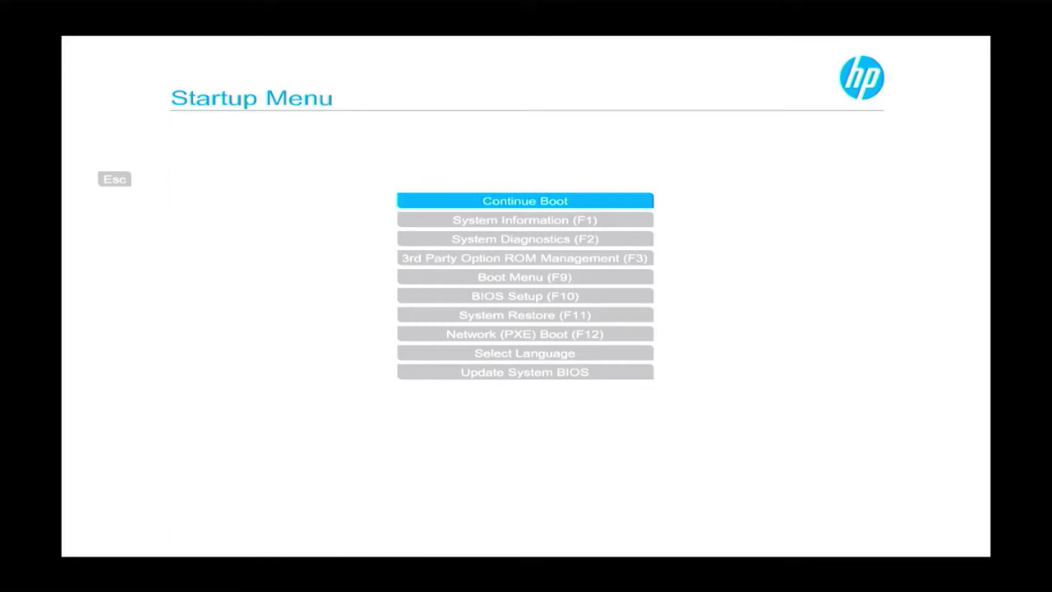
- Enter BIOS Setup from the HP Startup Menu
key("Down")
key("Down")
key("Down")
key("Down")
key("Down")
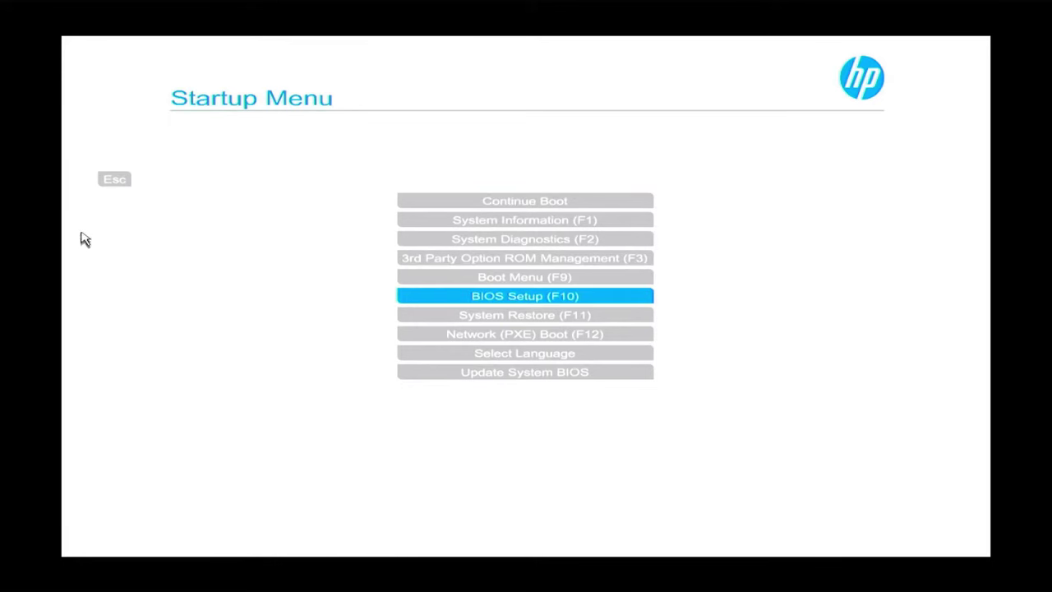
left_click(526, 296)
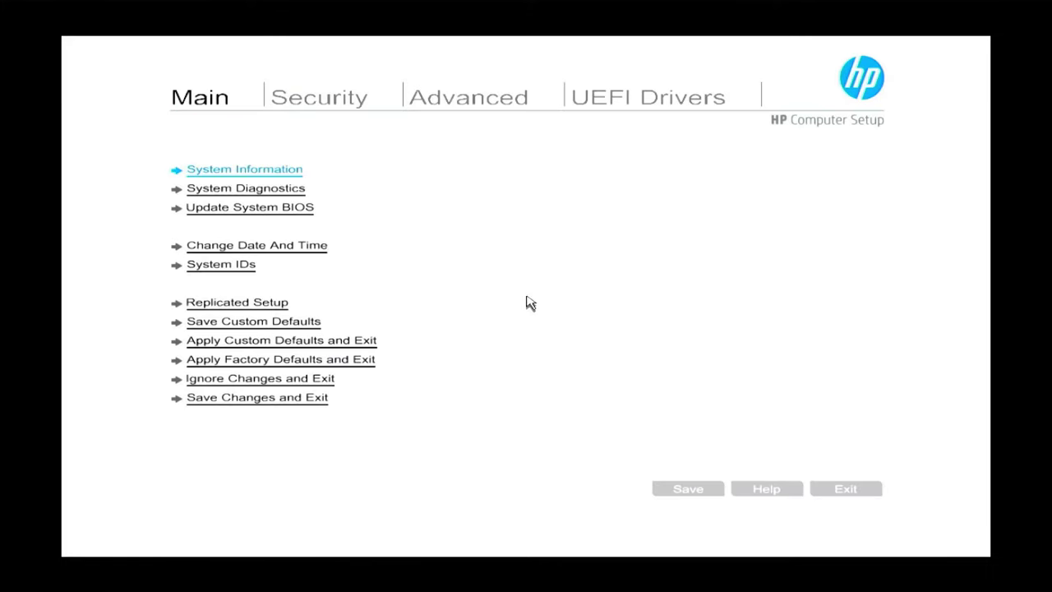
- Open the Change Date And Time settings
key("Down")
key("Down")
key("Down")
key("Down")
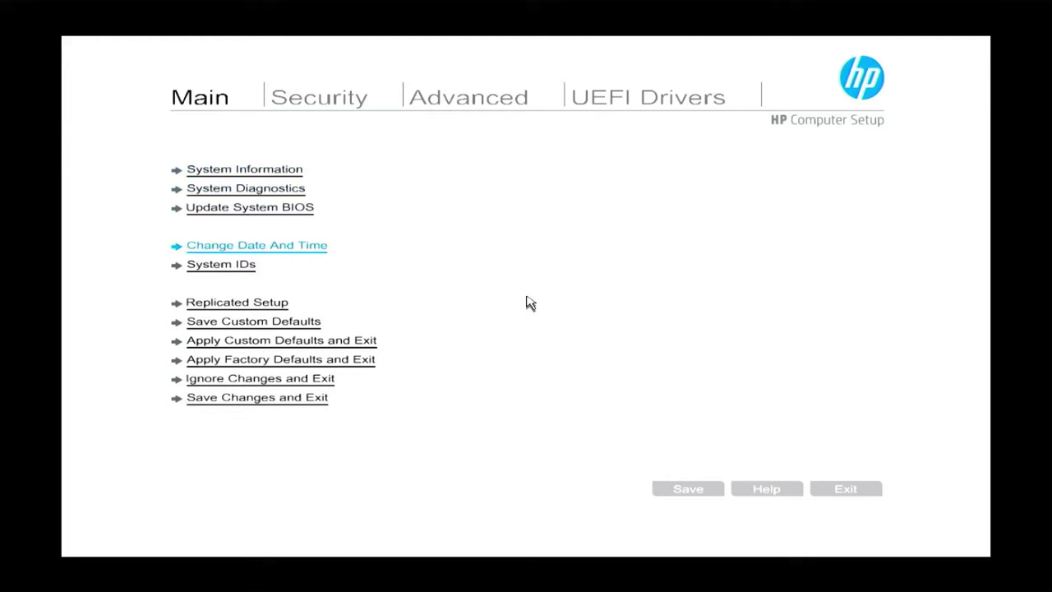
key("Up")
key("Return")
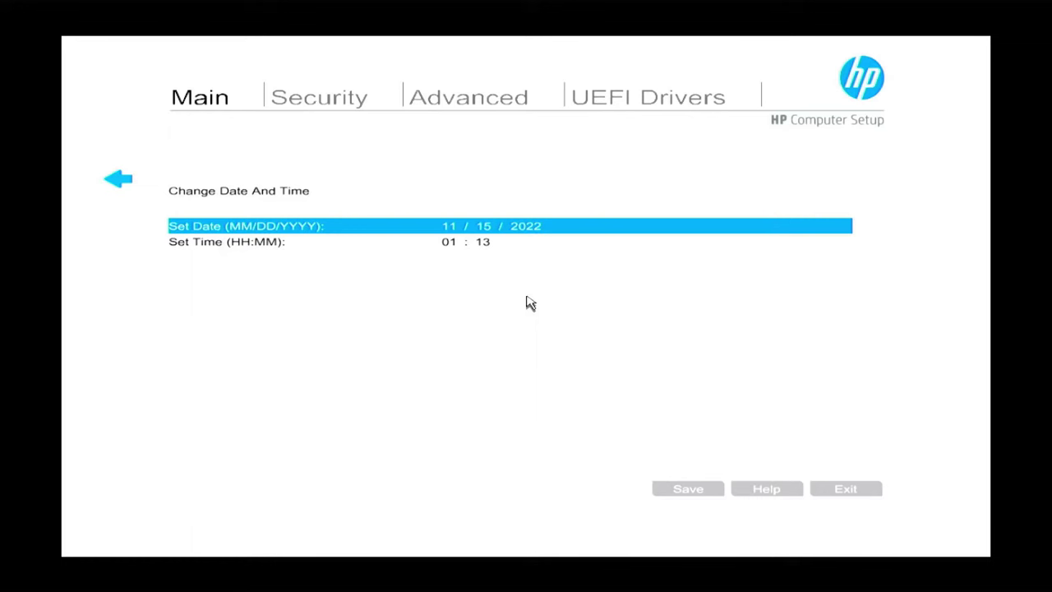
- Set the system date to 11/20/2022 and apply it
key("Return")
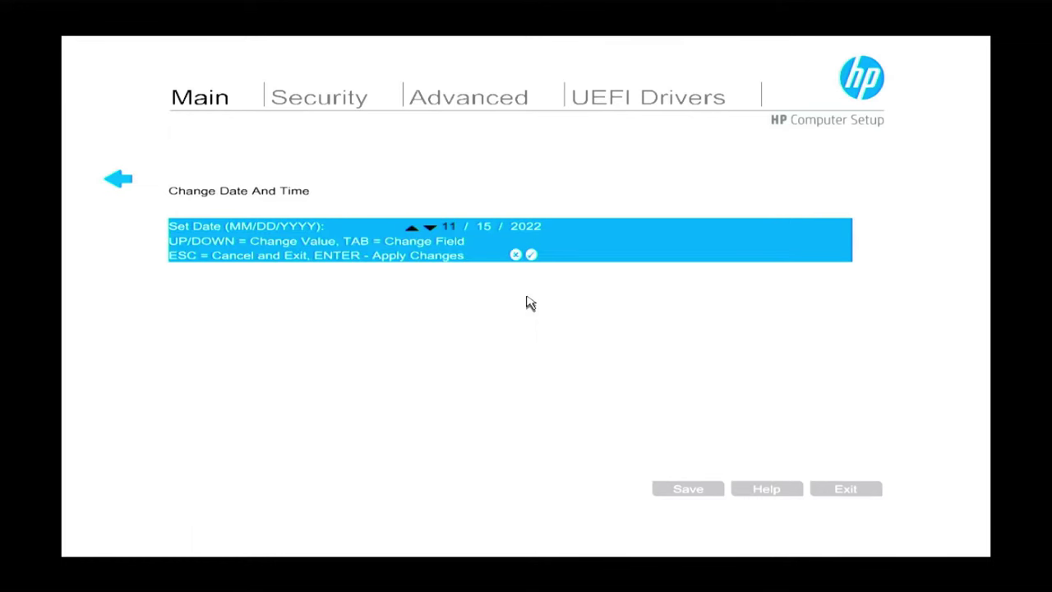
key("Up")
key("Down")
key("Tab")
key("Up")
key("Up")
key("Up")
key("Return")
- Set the system time to 15:20 and apply it
key("Down")
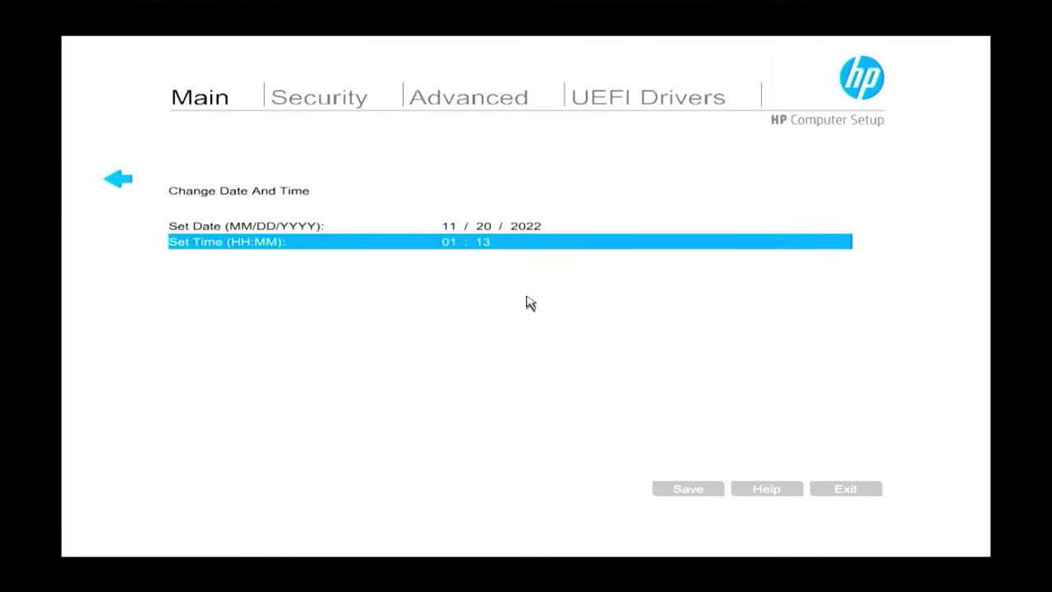
key("Return")
key("Up")
key("Up")
key("Up")
key("Up")
key("Up")
key("Up")
key("Up")
key("Up")
key("Up")
key("Up")
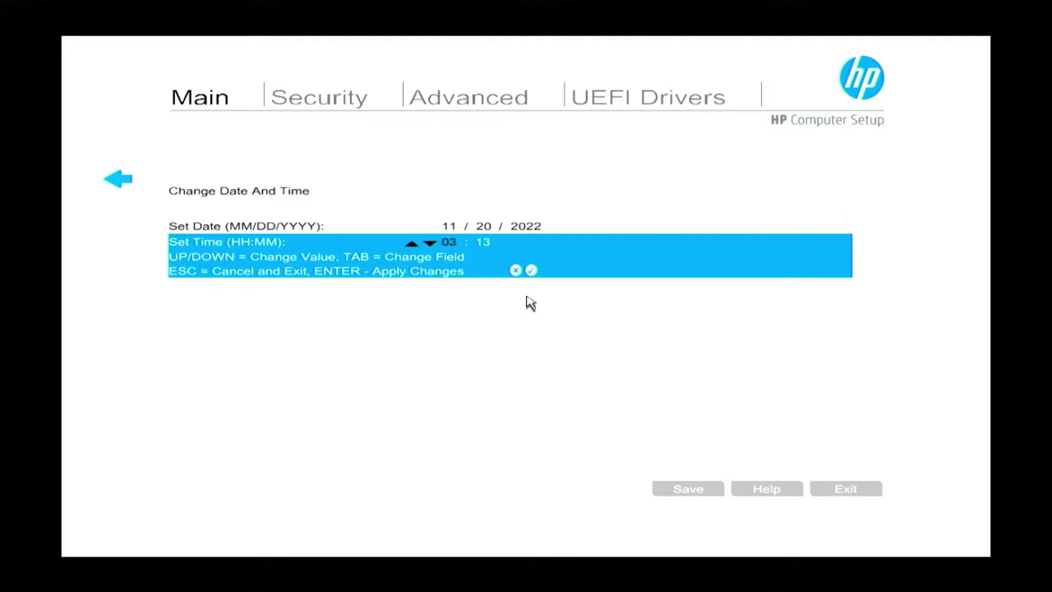
key("Up")
key("Up")
key("Up")
key("Up")
key("Tab")
key("Up")
key("Up")
key("Up")
key("Return")
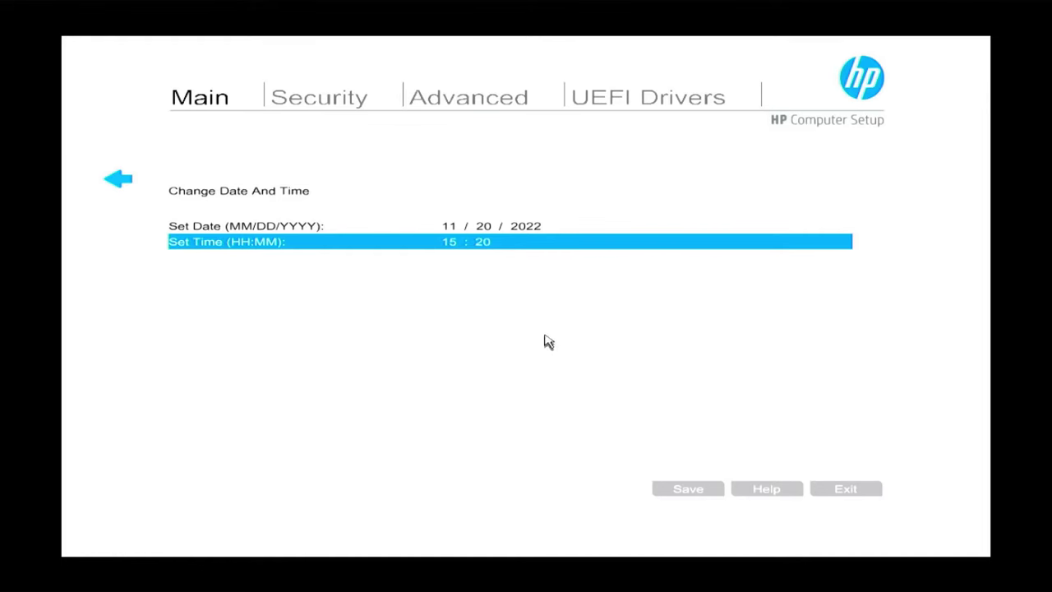
- Save the date and time changes, return to the main page and exit setup with changes saved
left_click(689, 490)
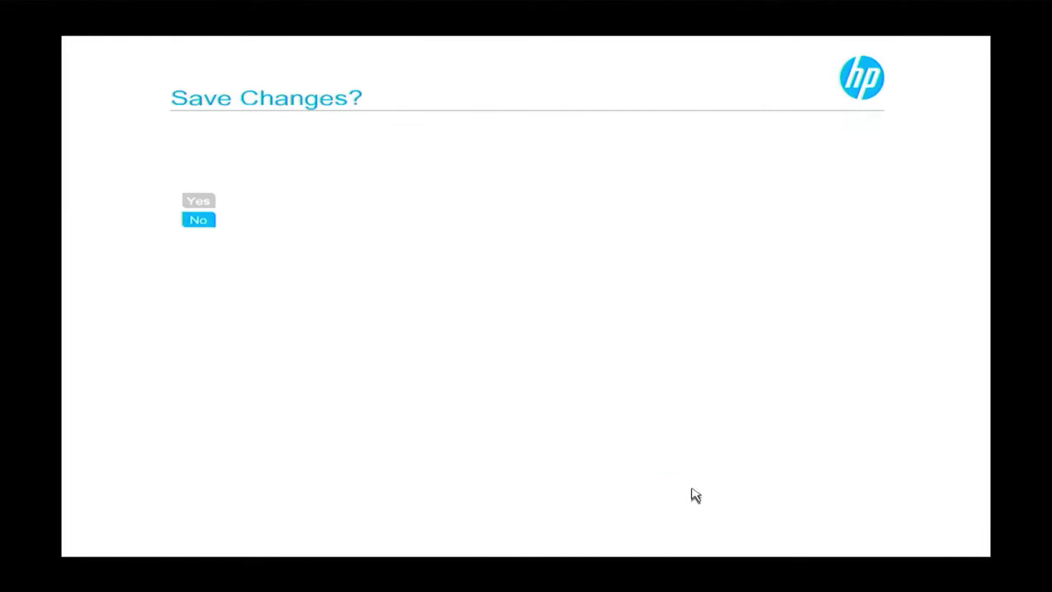
left_click(195, 202)
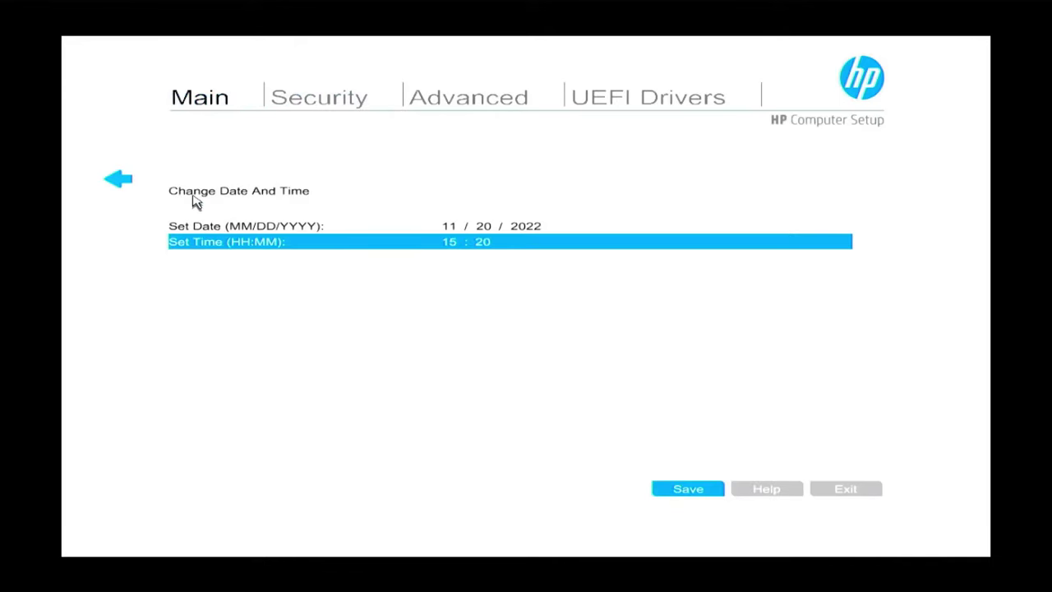
left_click(120, 177)
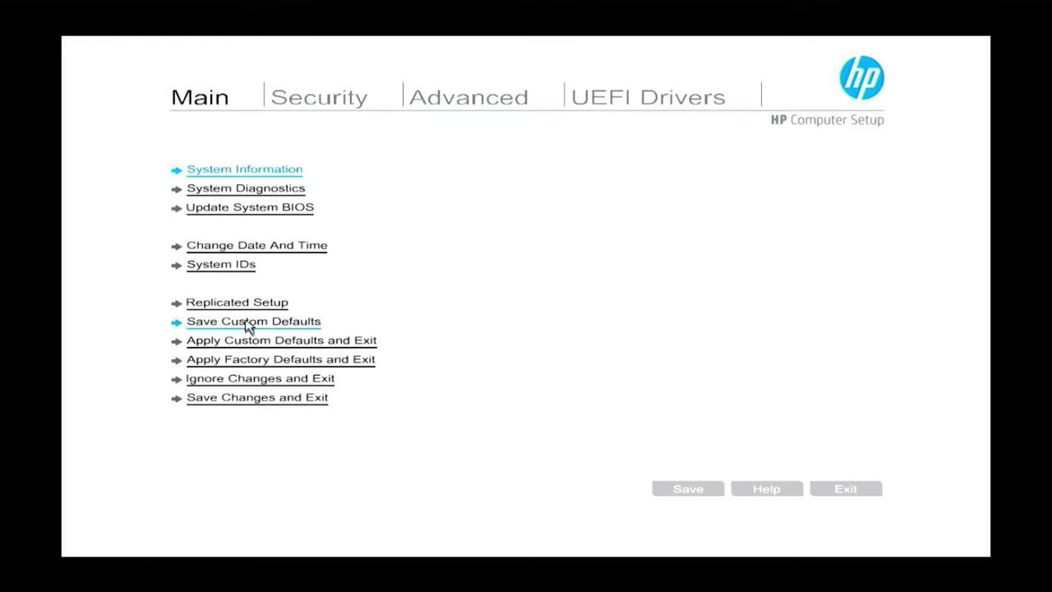
left_click(279, 402)
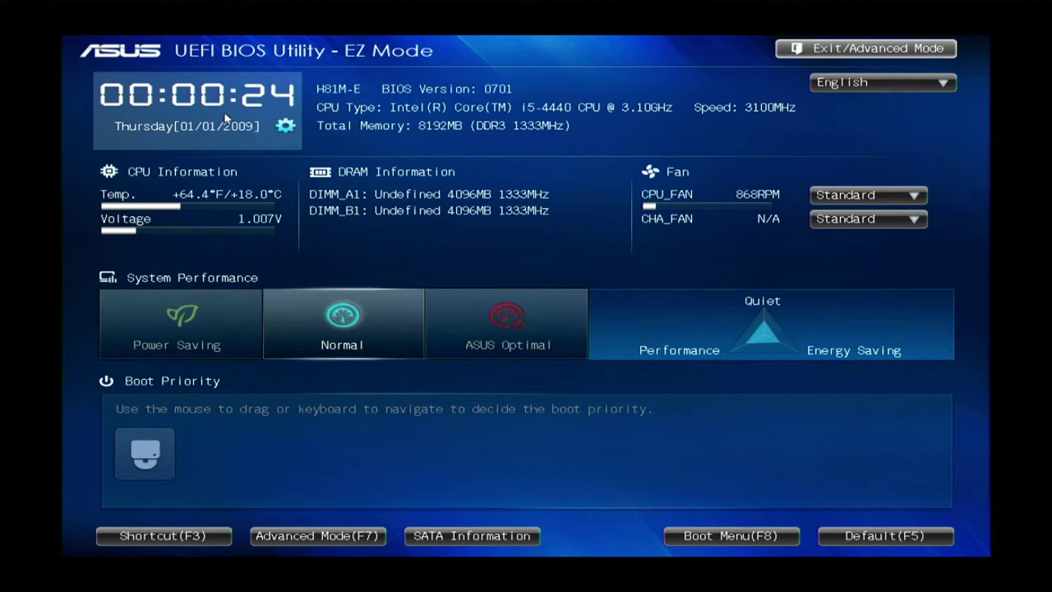
- In the ASUS UEFI BIOS Utility, choose month 11, day 20 and year 2022 as the system date
left_click(226, 119)
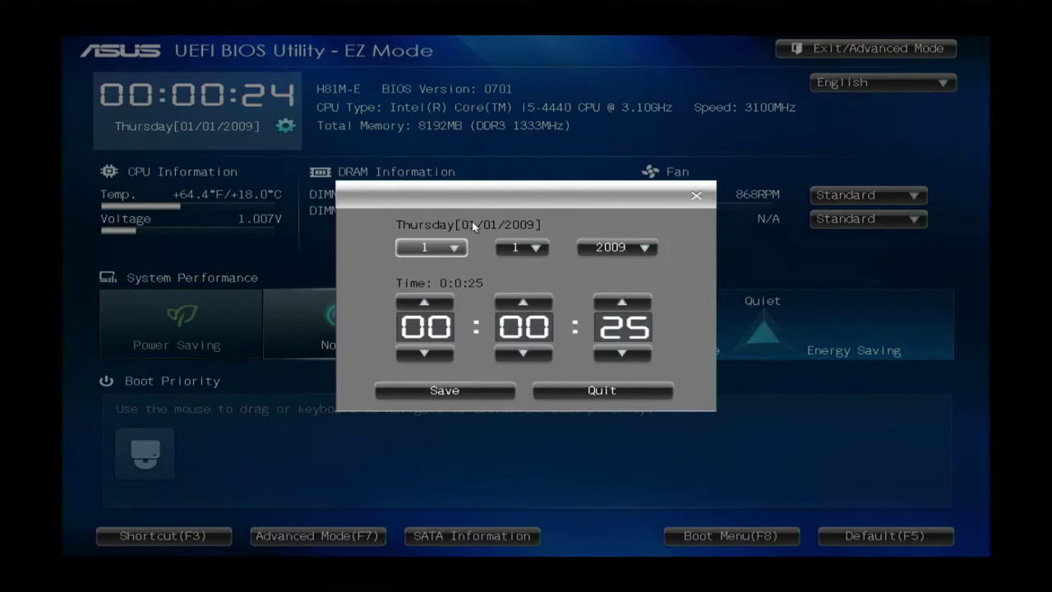
left_click(459, 249)
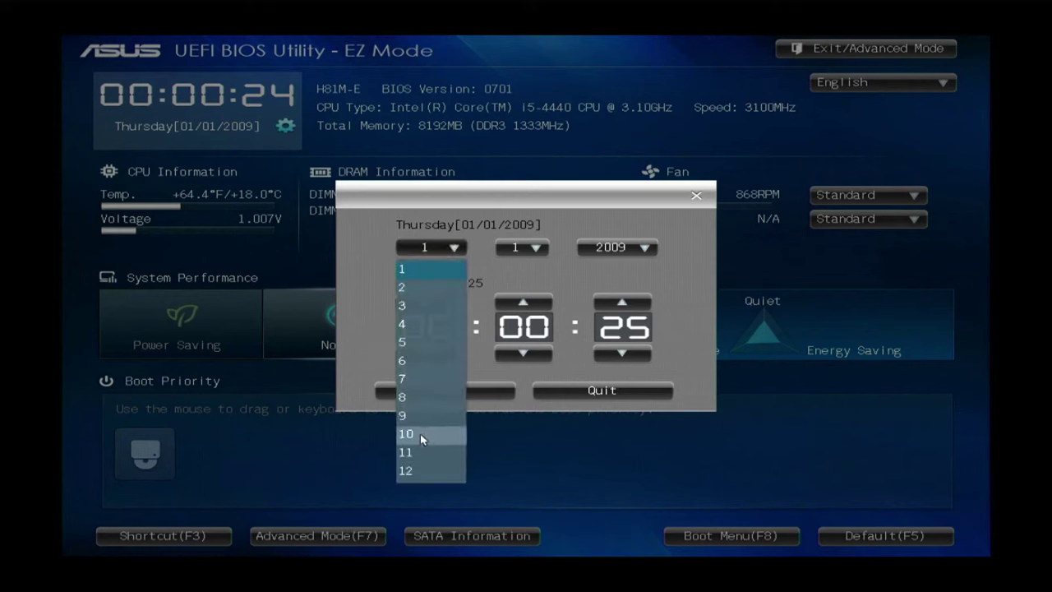
left_click(407, 453)
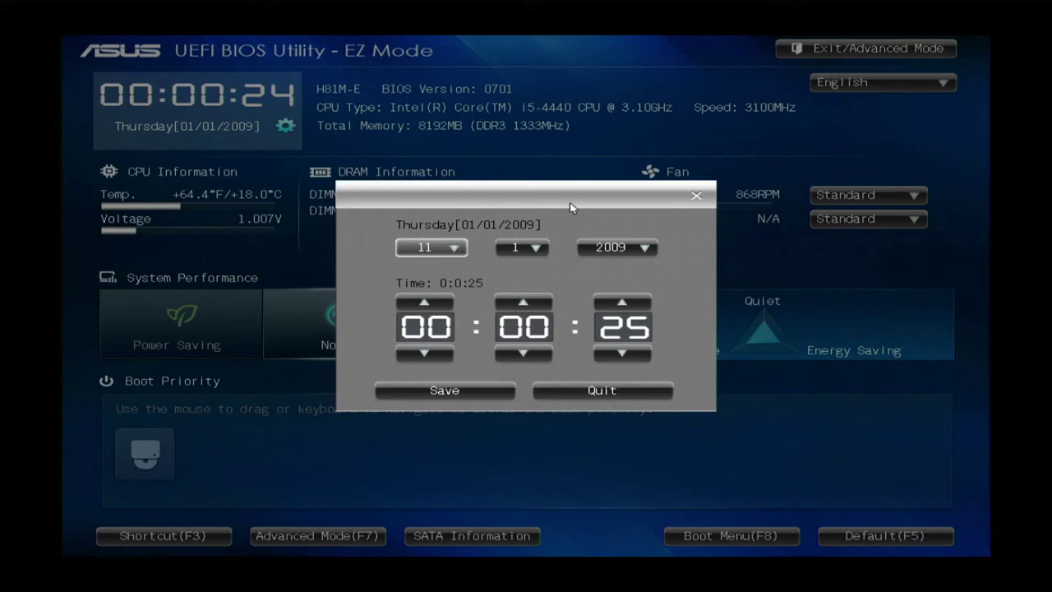
left_click(540, 246)
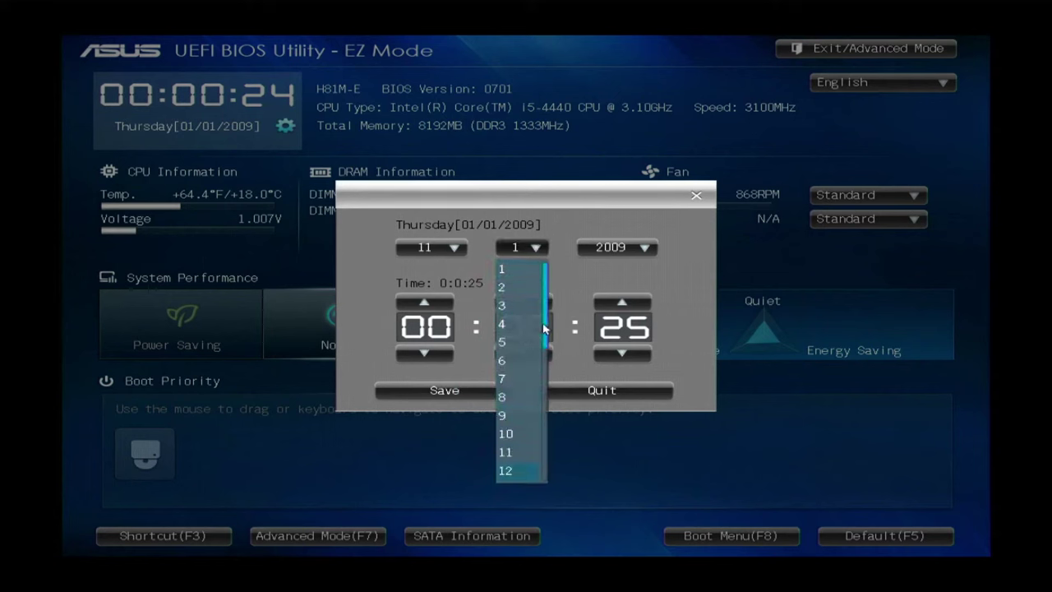
scroll(531, 379, "down", 3)
scroll(531, 379, "down", 3)
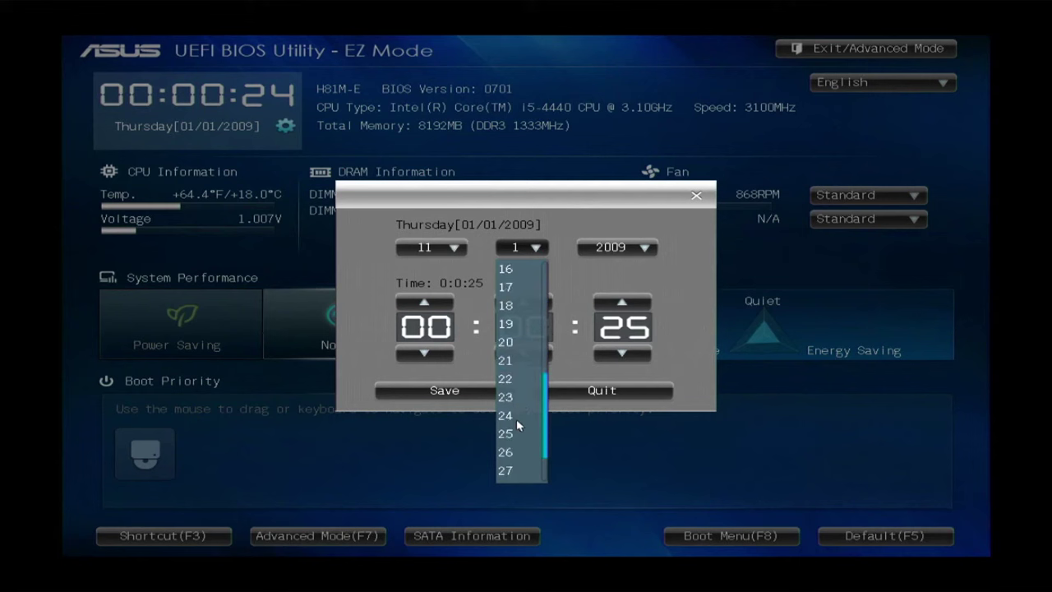
left_click(518, 348)
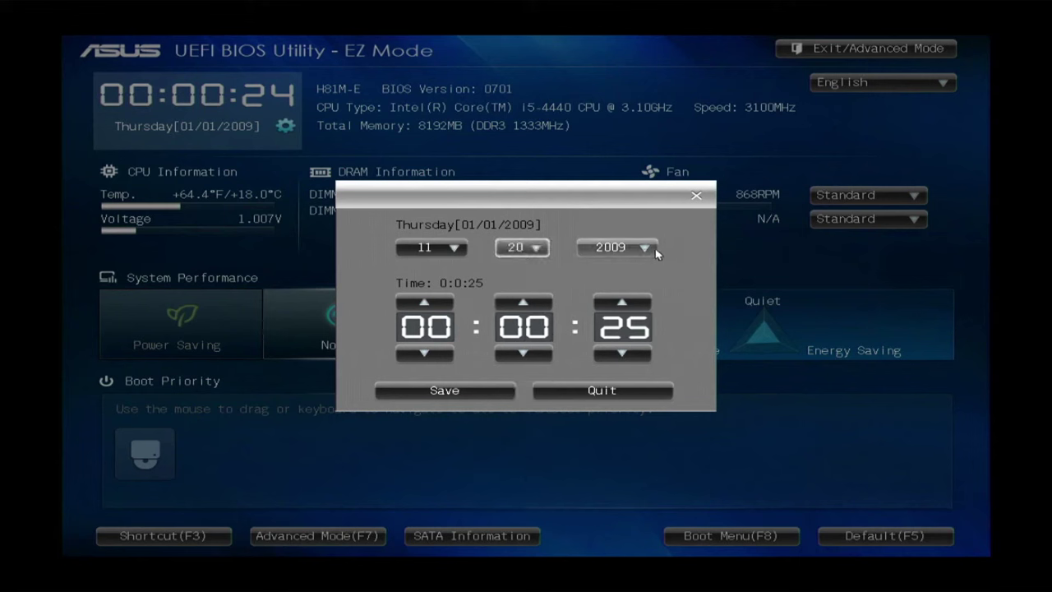
left_click(655, 254)
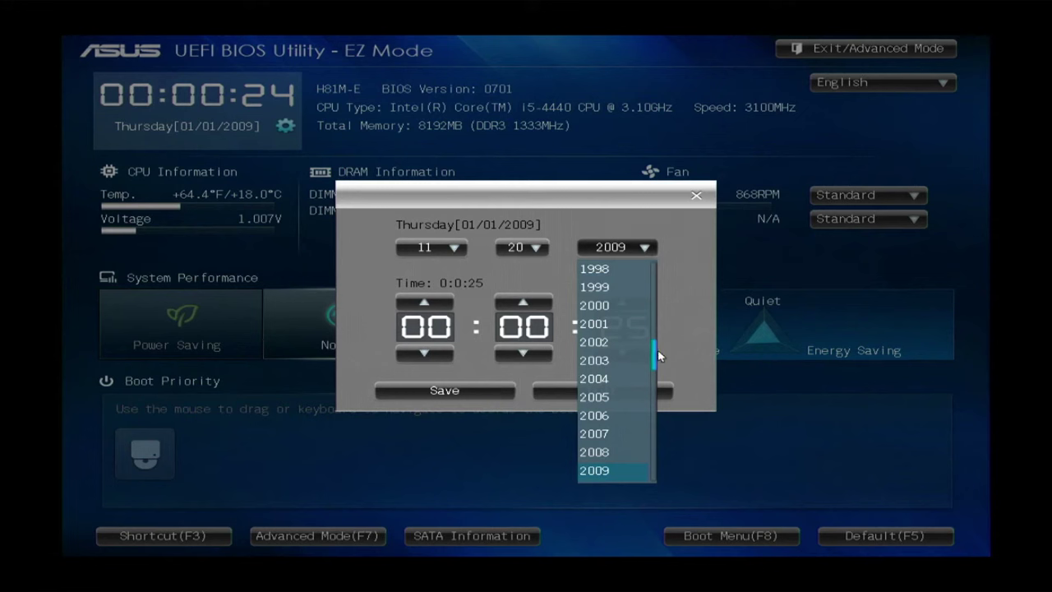
left_click_drag(657, 355, 650, 400)
left_click(605, 361)
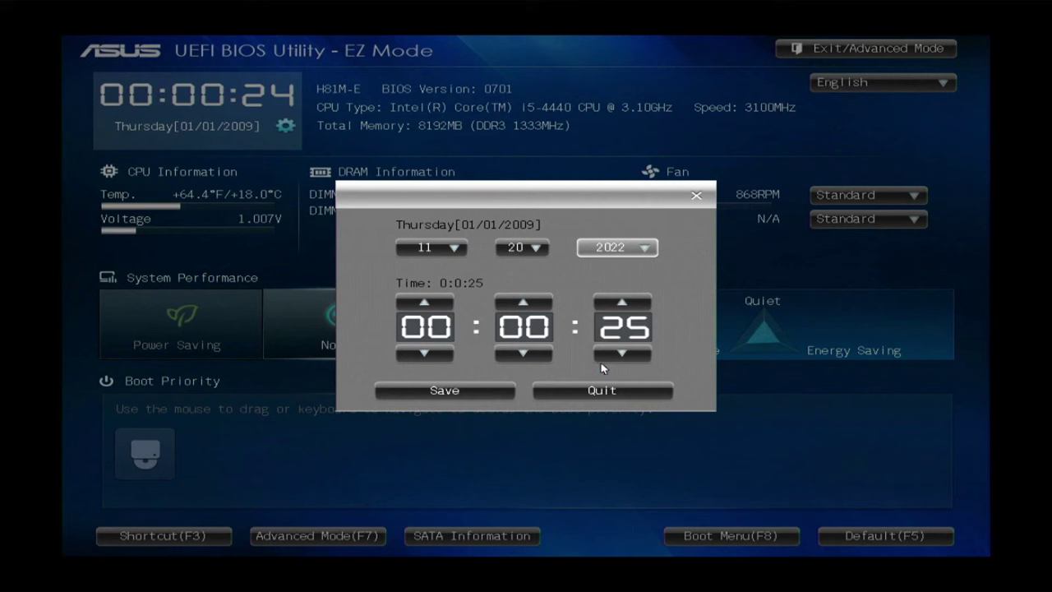
- Set the hour of the system time to 15
left_click(429, 306)
left_click(429, 306)
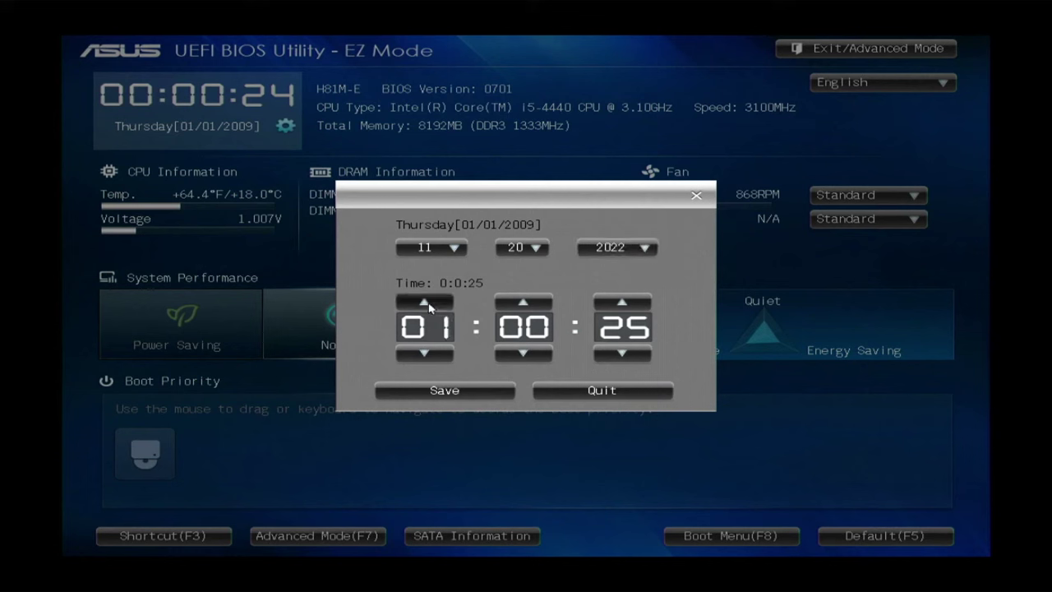
triple_click(429, 306)
double_click(429, 306)
triple_click(429, 306)
double_click(429, 305)
triple_click(429, 306)
left_click(429, 306)
- Set the minutes of the system time to 25
double_click(542, 305)
triple_click(543, 305)
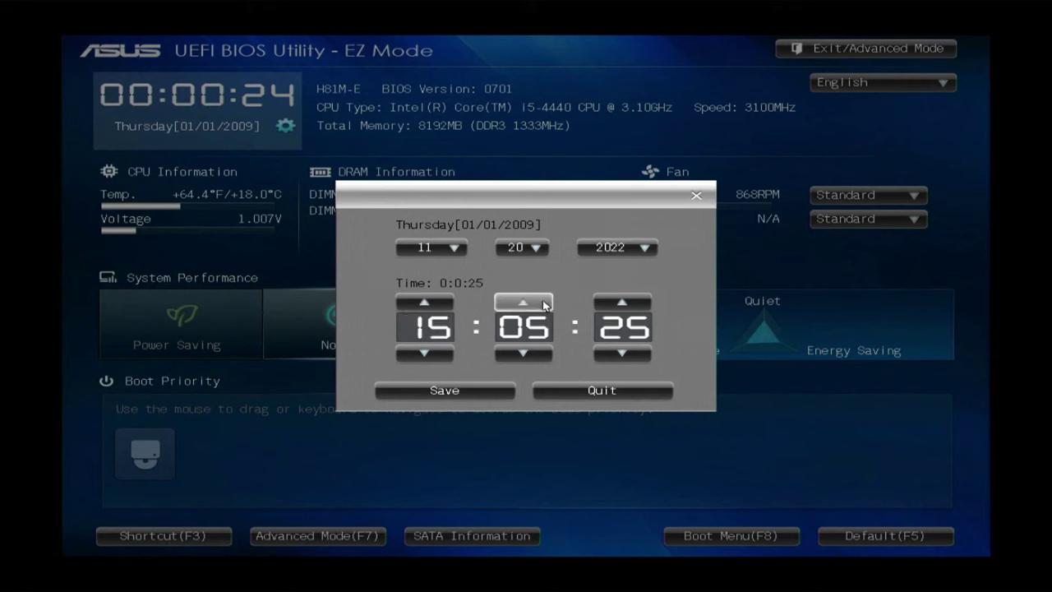
double_click(542, 305)
triple_click(542, 305)
double_click(542, 305)
double_click(543, 305)
left_click(542, 305)
left_click(543, 305)
double_click(543, 305)
triple_click(542, 305)
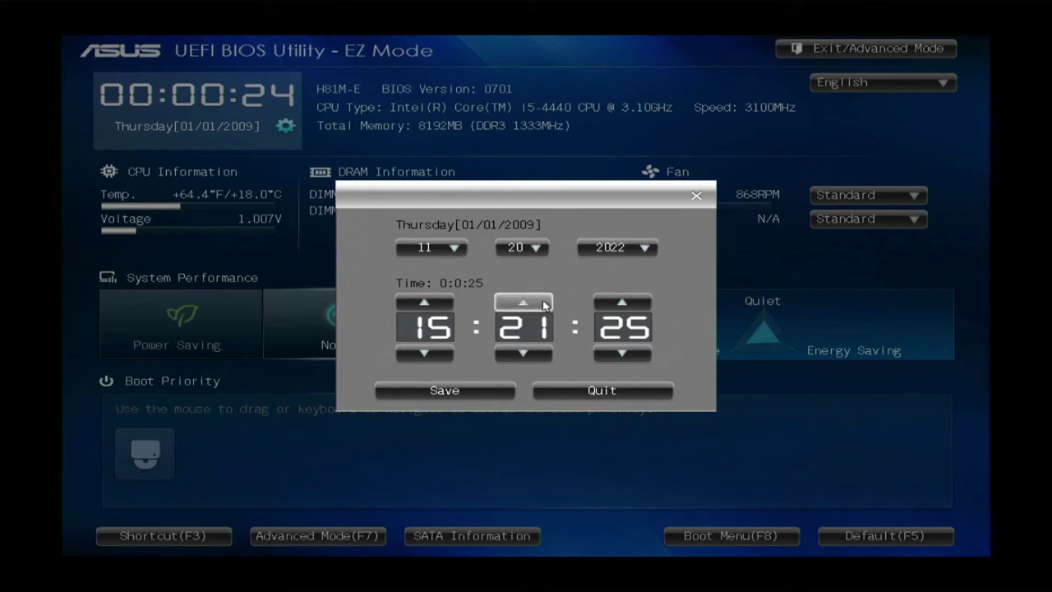
left_click(543, 305)
double_click(542, 305)
left_click(543, 305)
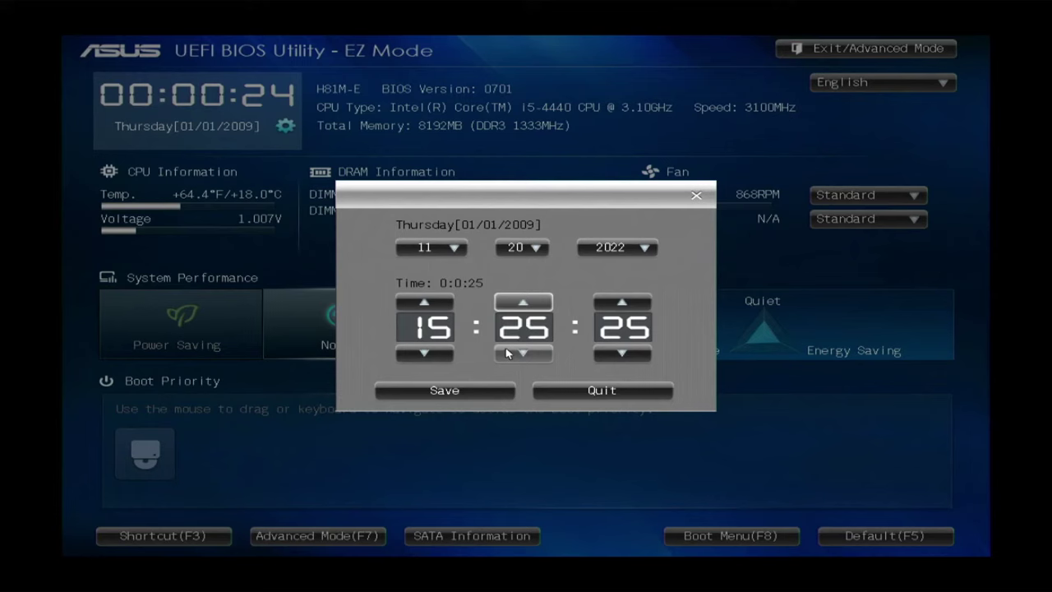
- Save the date and time settings and leave the utility with Save Changes & Reset
left_click(464, 392)
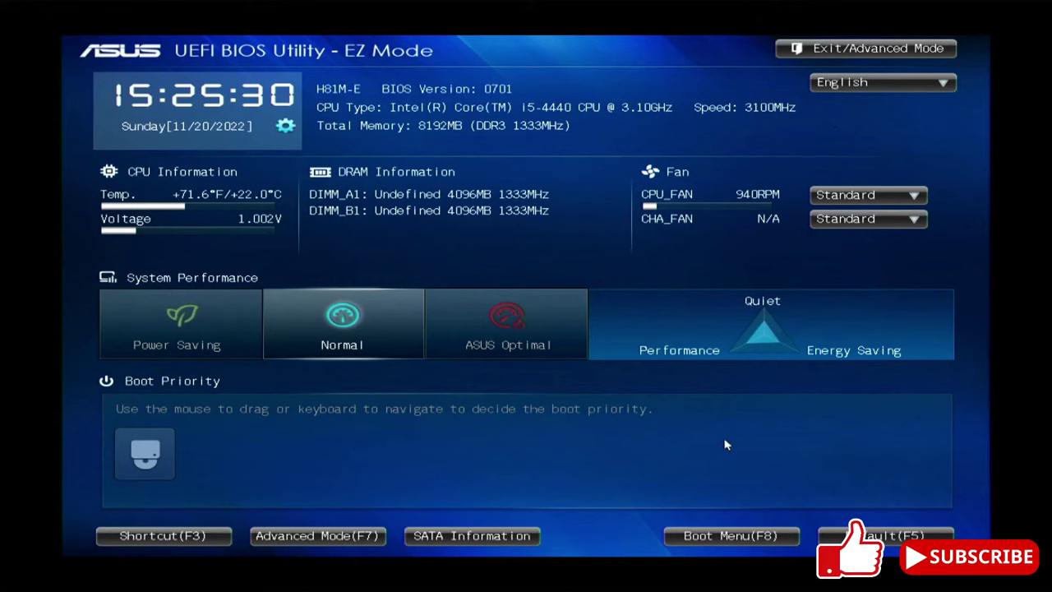
left_click(893, 56)
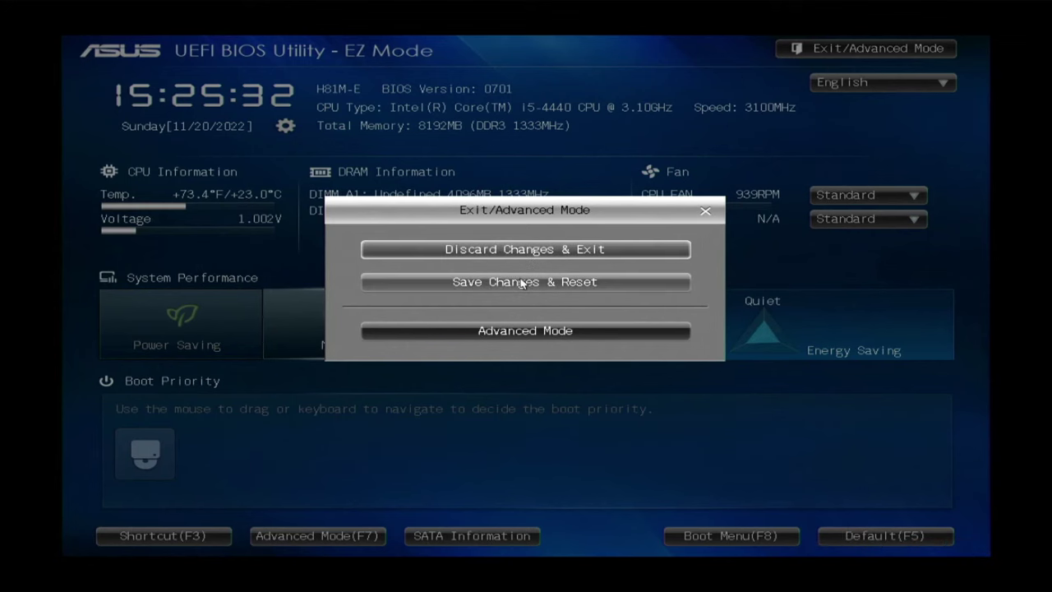
left_click(521, 282)
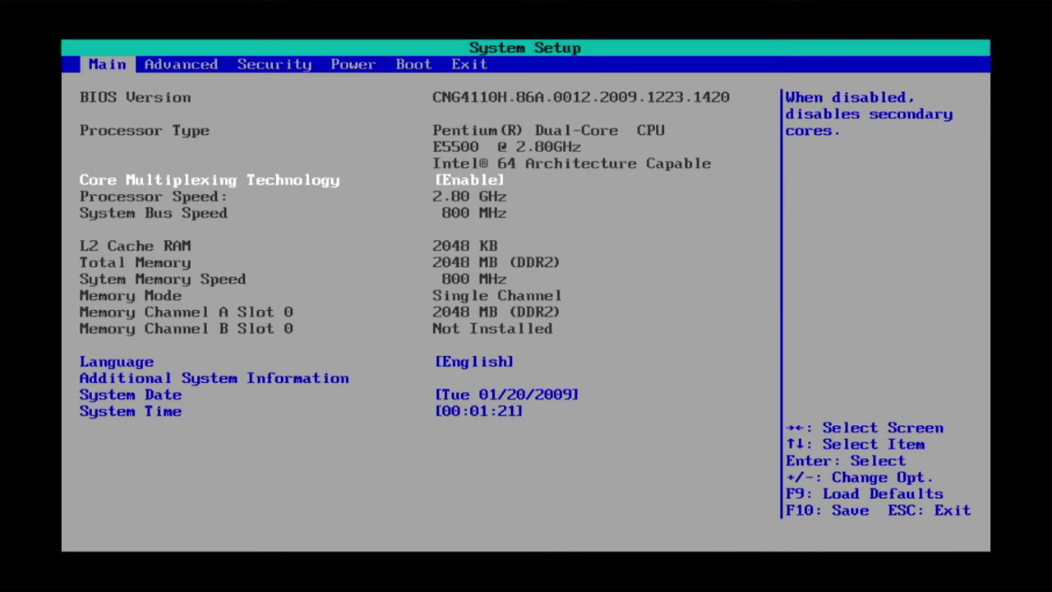
- In the System Setup utility, set the System Date to 11/20/2022 by entering month 11 and year 2022
key("Down")
key("Down")
key("Down")
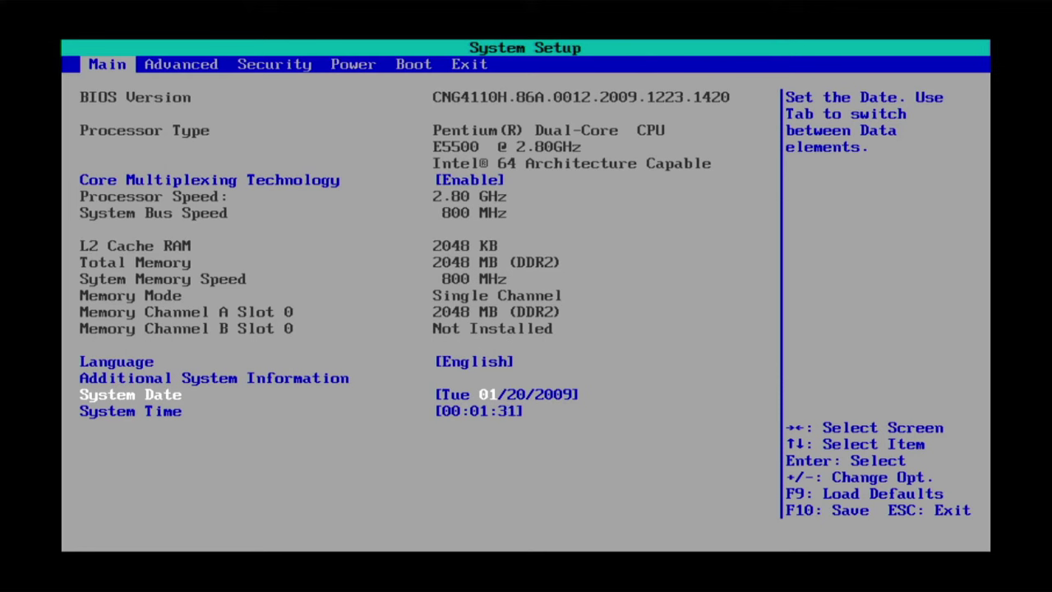
type("1")
key("Tab")
key("Tab")
type("2022")
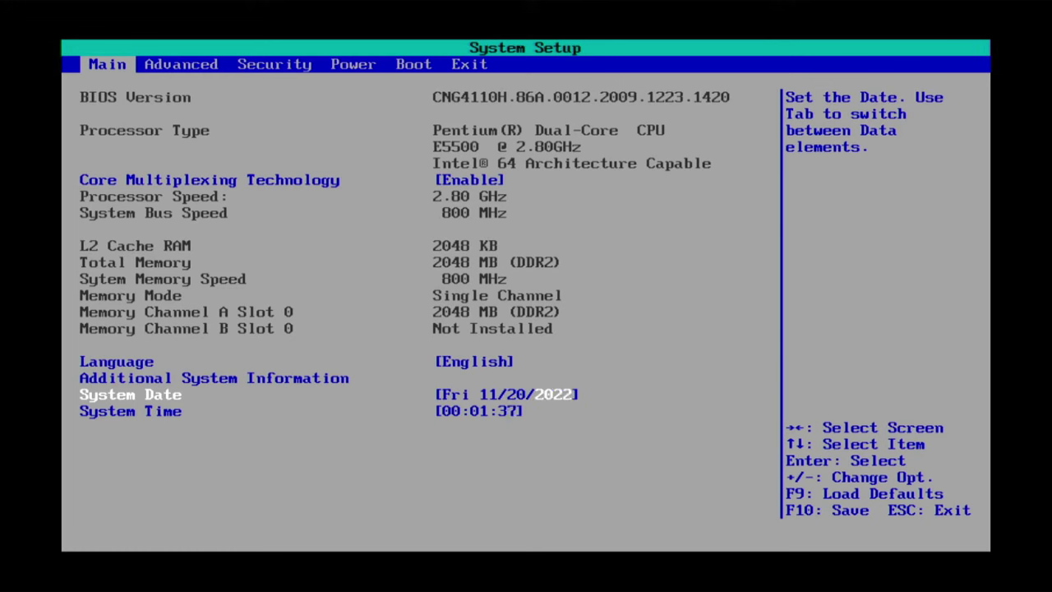
- Set the System Time to hour 15 and minute 30, staying in setup without quitting
key("Down")
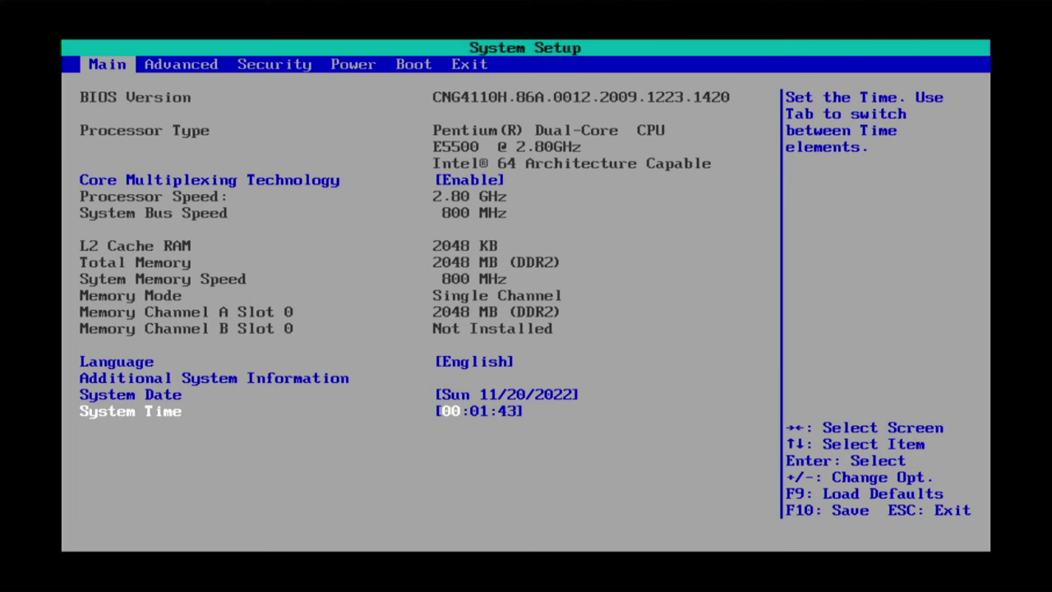
type("15")
key("Tab")
type("30")
key("Tab")
key("Escape")
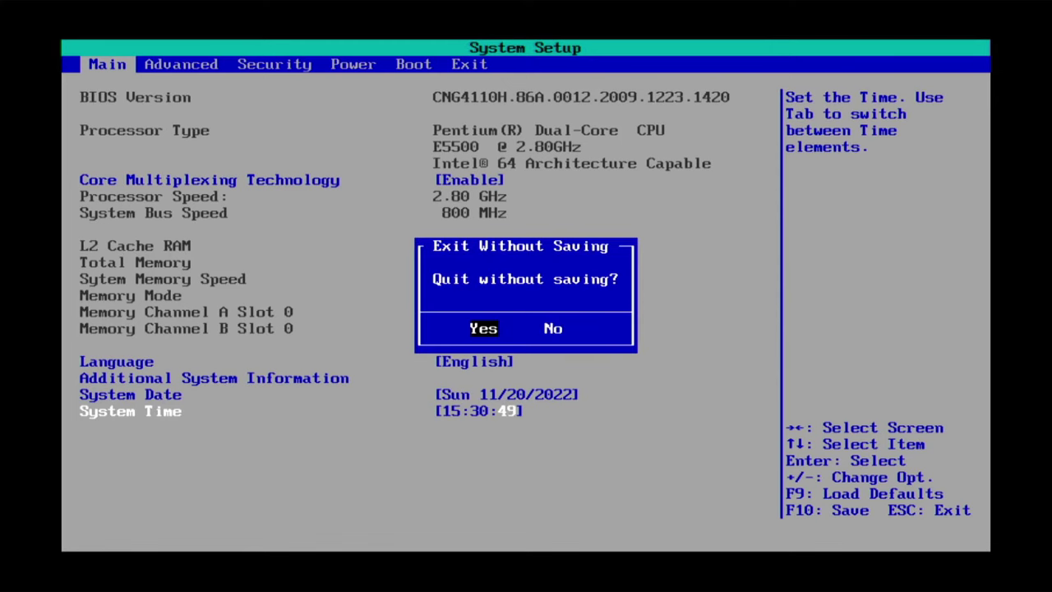
key("Escape")
- Leave the setup utility with the Exit Saving Changes option
key("Up")
key("Right")
key("Right")
key("Right")
key("Right")
key("Right")
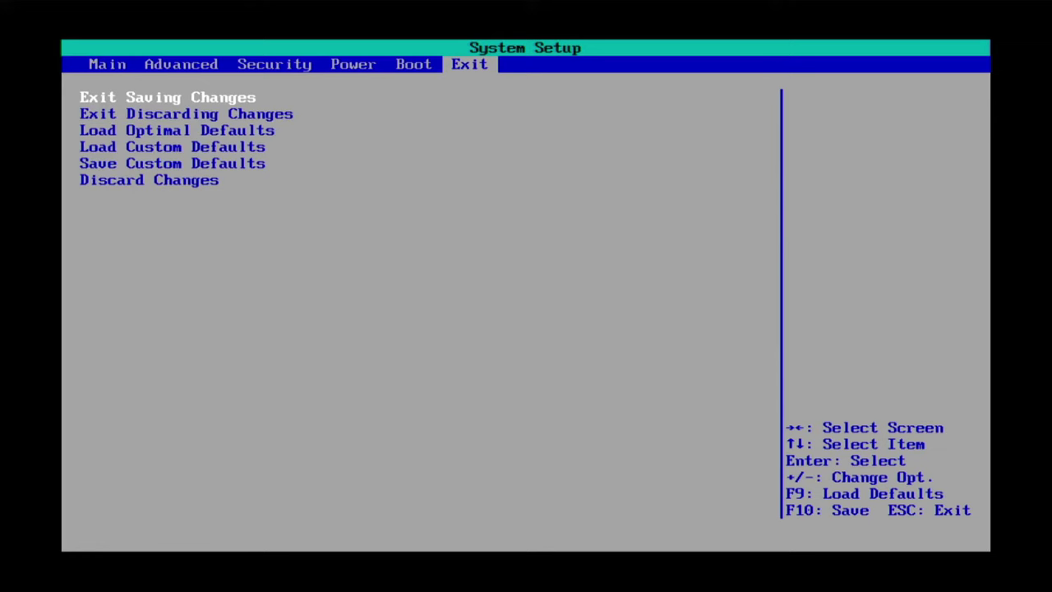
key("Return")
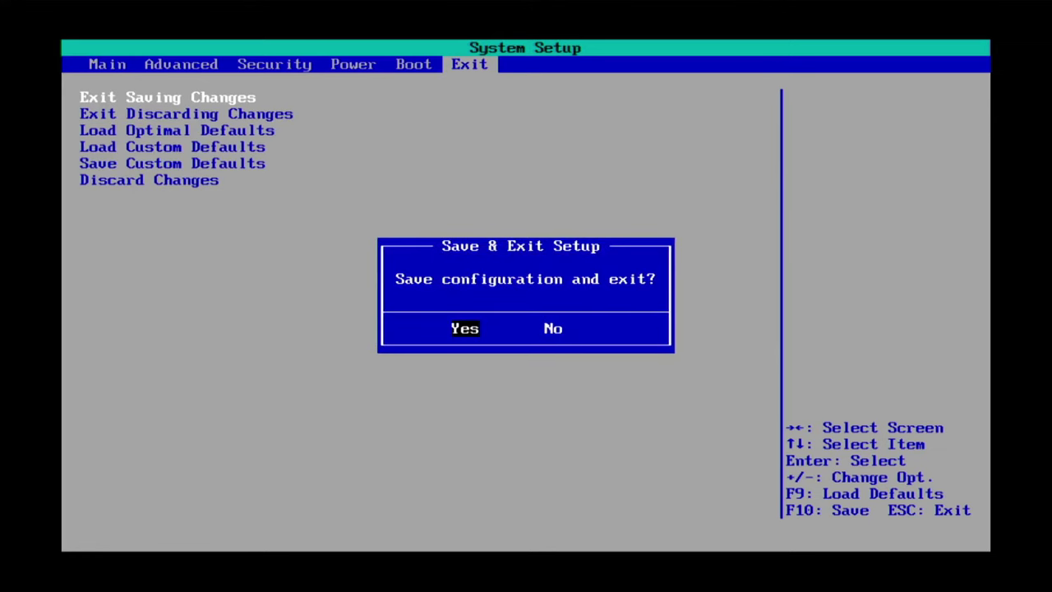